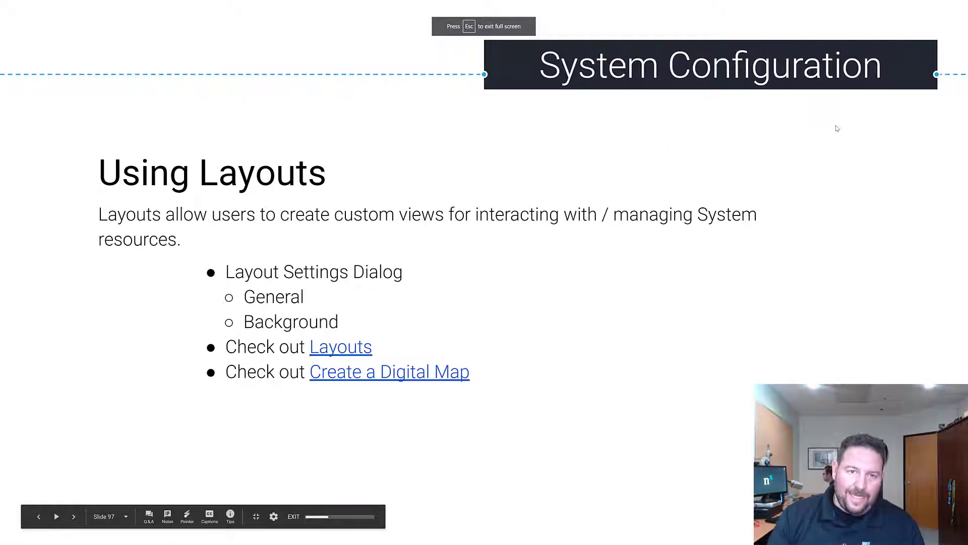
# Step: Advance to slide 98, 'Using the Rules Engine', and return to the full-screen presentation
pyautogui.press('Right')
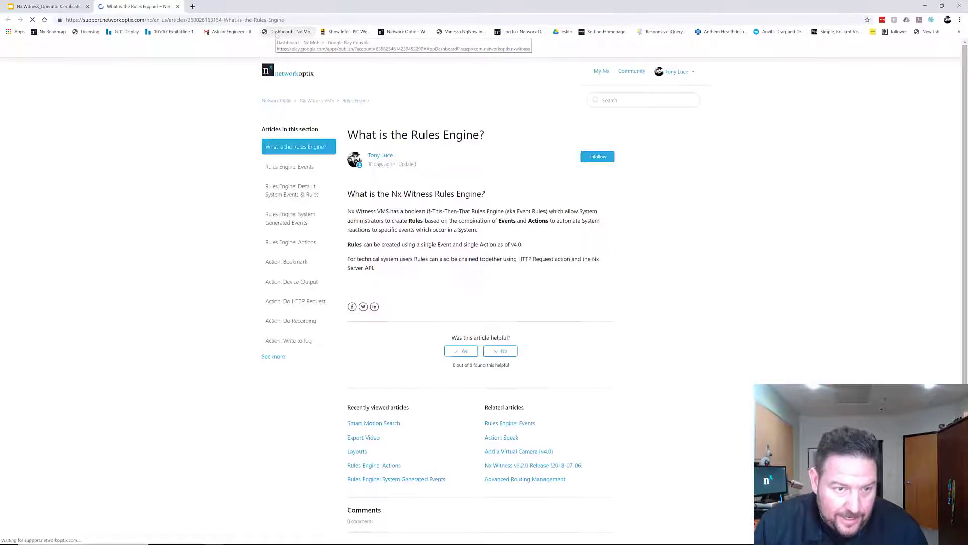
pyautogui.click(48, 6)
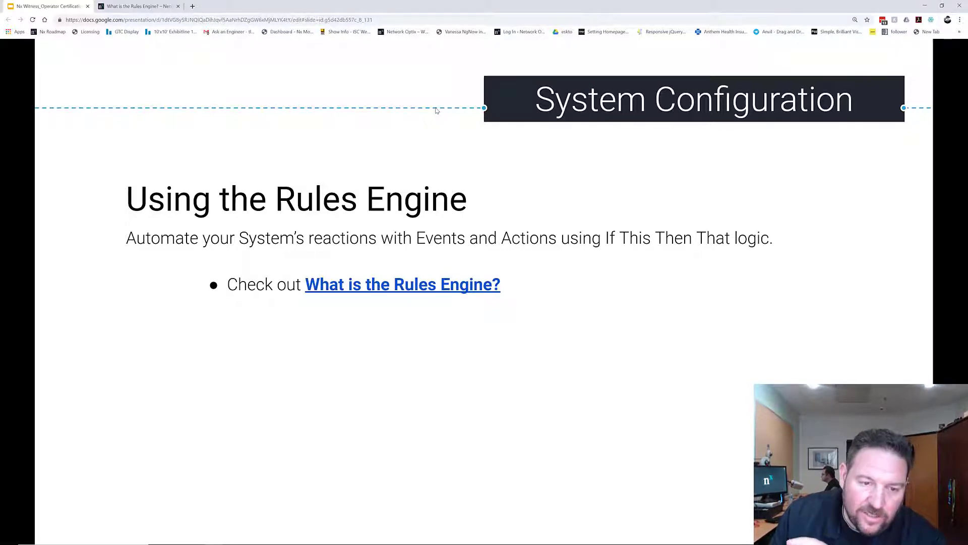
# Step: Present the Events slide, skim the Rules Engine: Events article, then go back to the slides
pyautogui.hotkey('ctrl', 'shift', 'f')
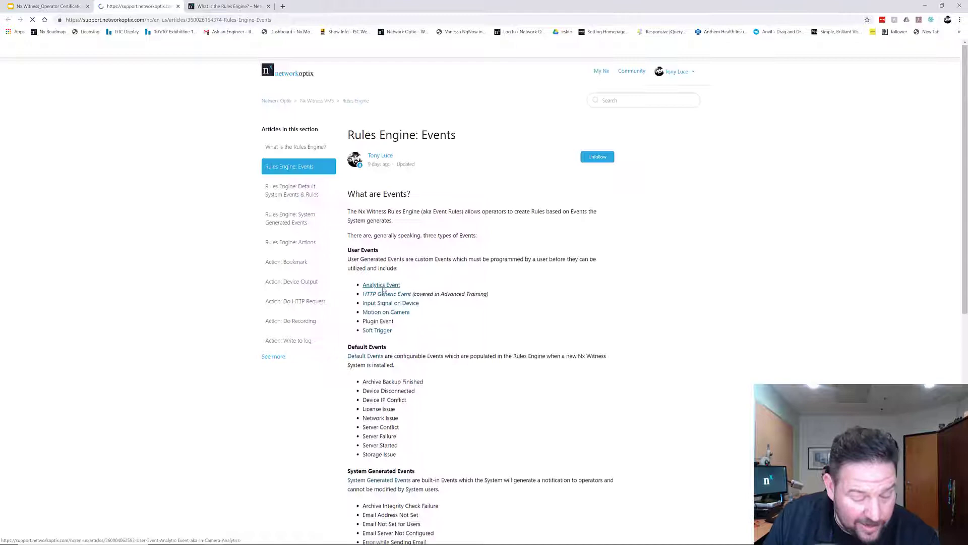
pyautogui.scroll(-3, 623, 234)
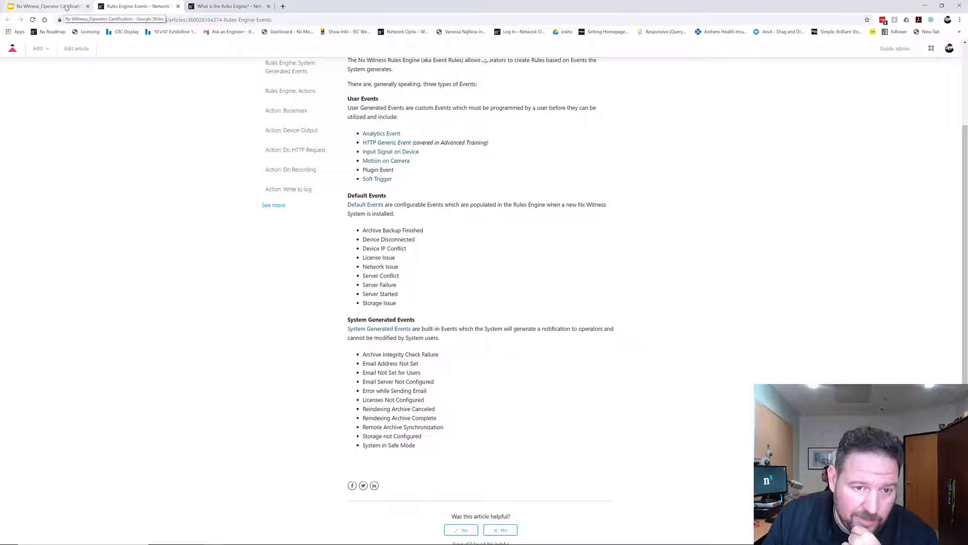
pyautogui.click(64, 7)
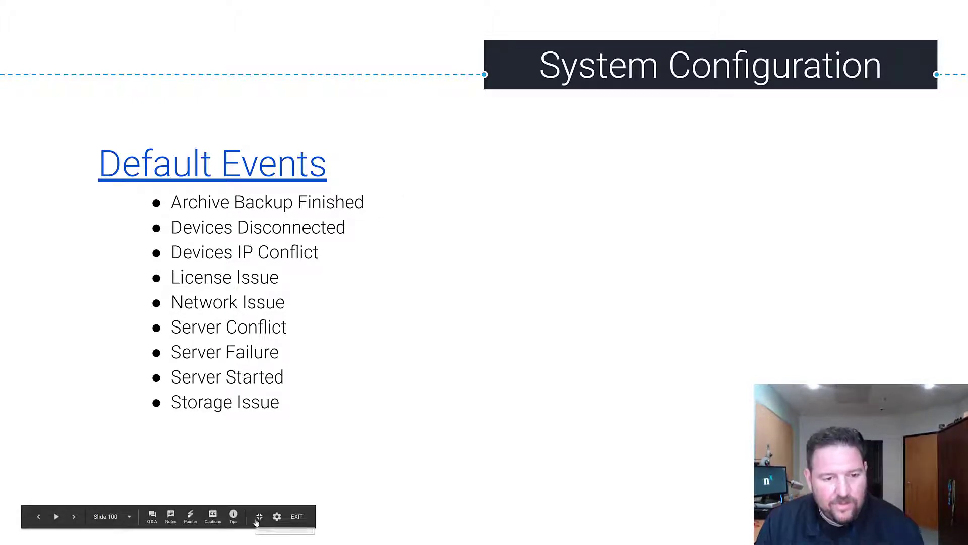
# Step: Exit the presentation and launch Nx Witness by searching 'nx' from the Start menu
pyautogui.click(258, 517)
pyautogui.press('Escape')
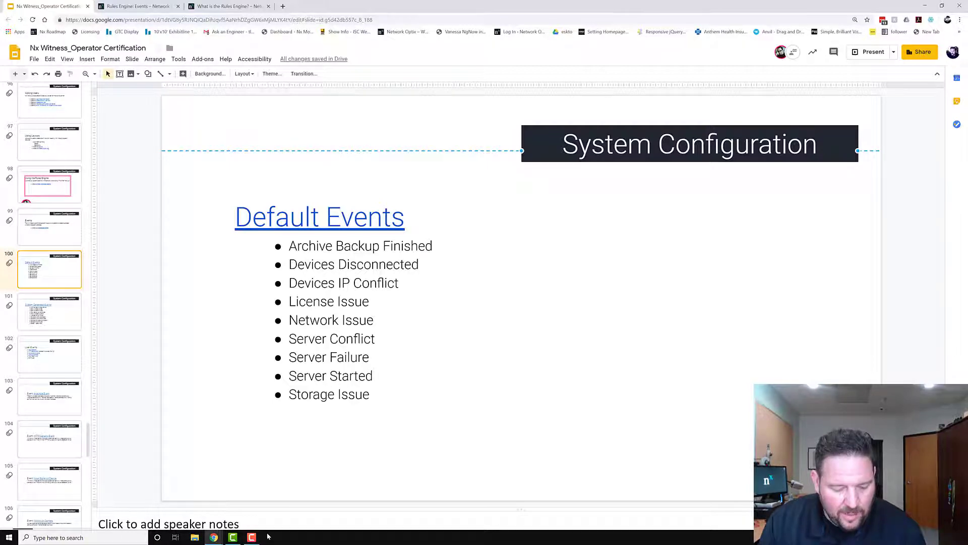
pyautogui.press('super')
pyautogui.write('nx')
pyautogui.press('Return')
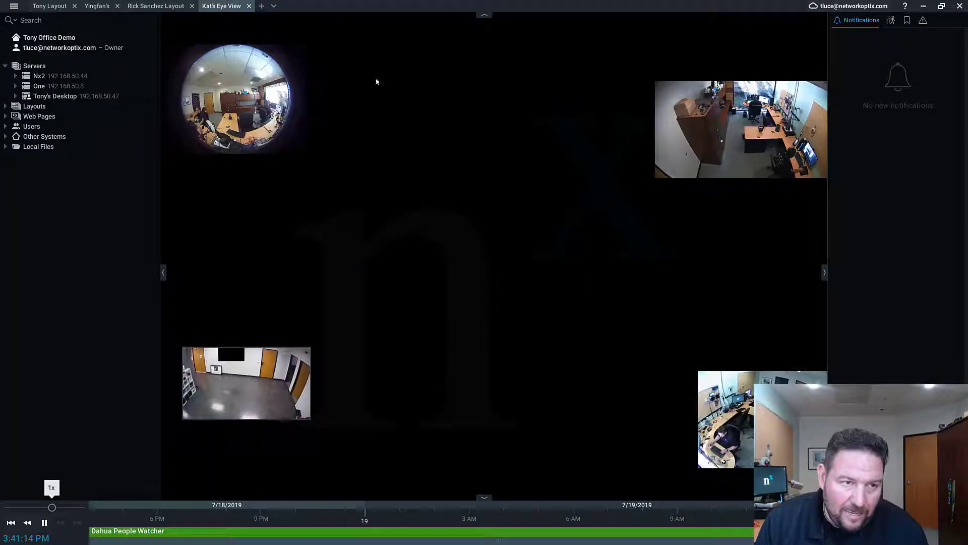
# Step: Close the Kat's Eye View tab and open Event Rules from Main Menu > System Administration
pyautogui.click(249, 5)
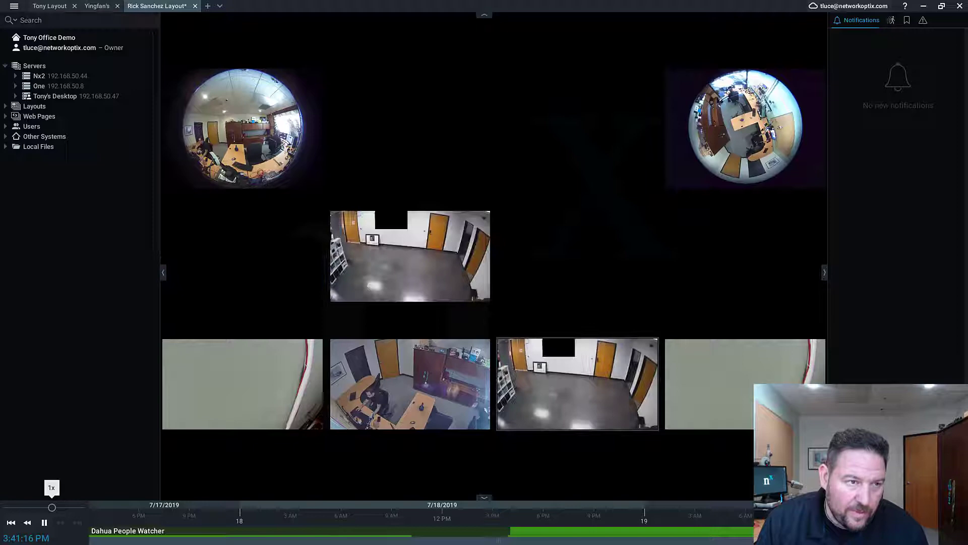
pyautogui.click(14, 5)
pyautogui.click(55, 101)
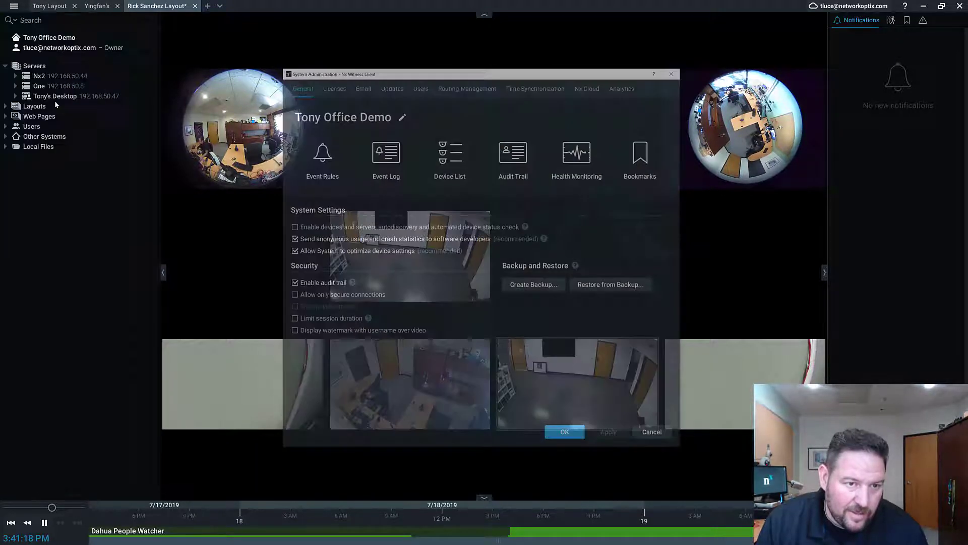
pyautogui.moveTo(333, 77); pyautogui.dragTo(368, 60)
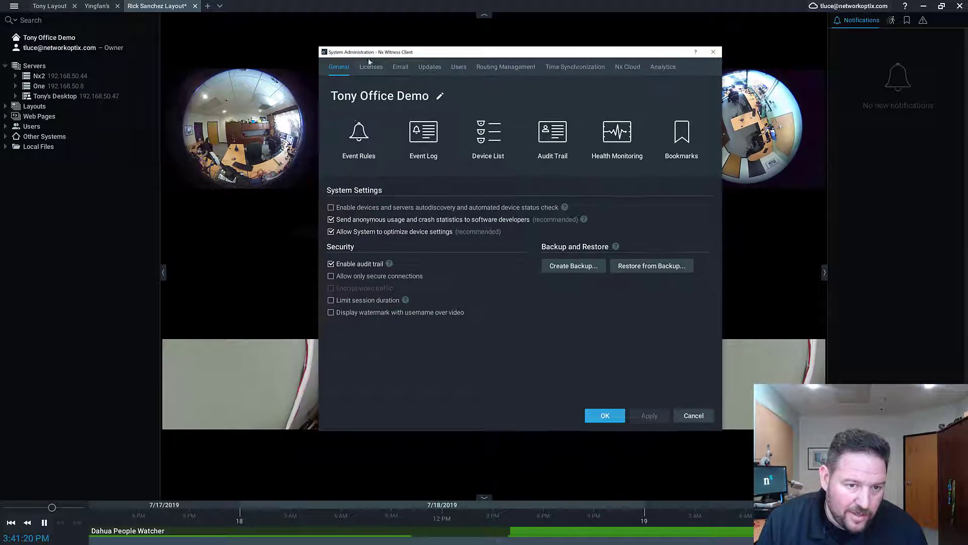
pyautogui.click(352, 134)
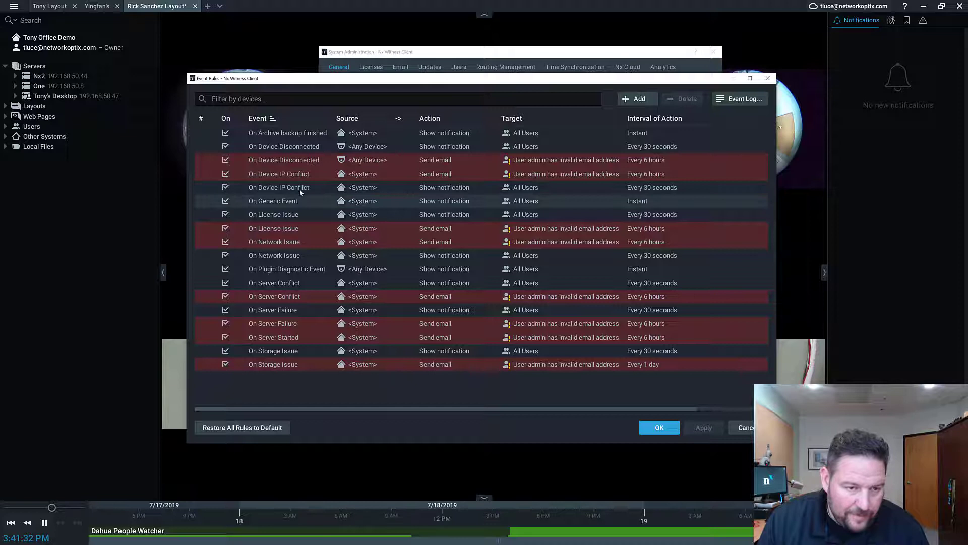
# Step: Inspect the On Generic Event rule's Show notification action for All Users, then minimize Nx Witness
pyautogui.click(288, 202)
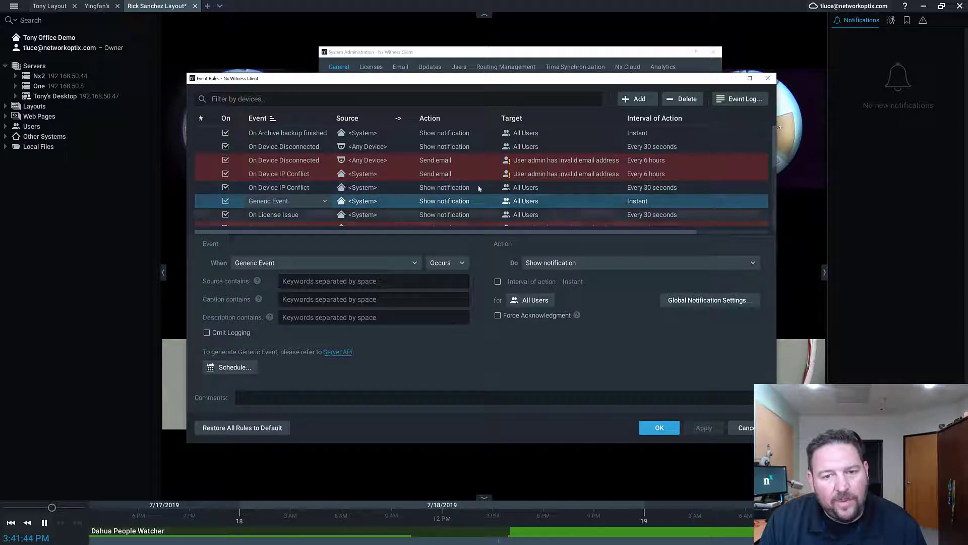
pyautogui.scroll(-5, 373, 189)
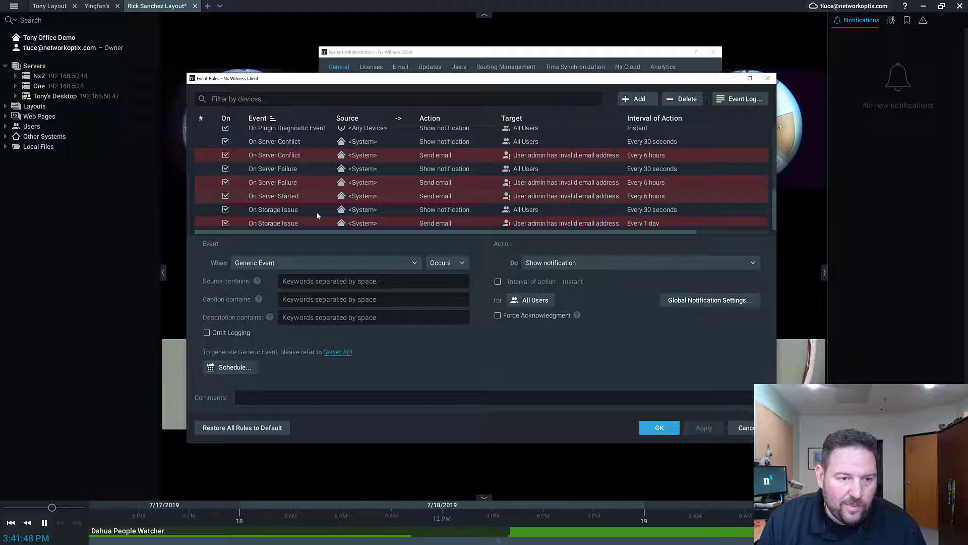
pyautogui.scroll(5, 319, 212)
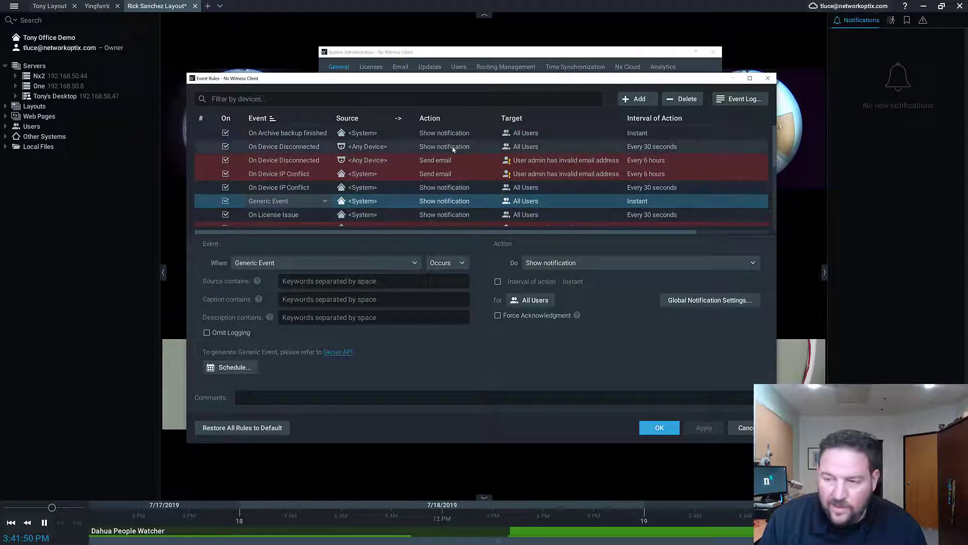
pyautogui.scroll(-2, 416, 160)
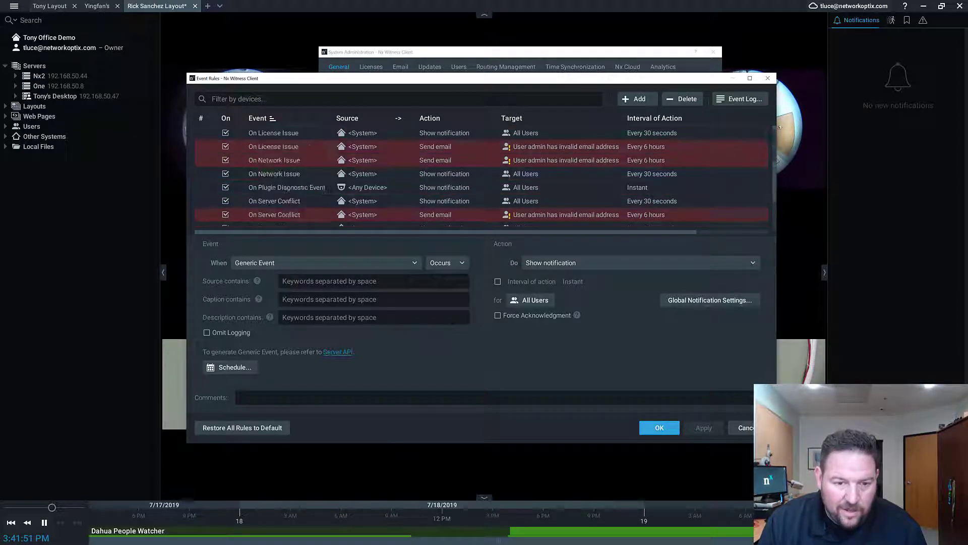
pyautogui.click(924, 7)
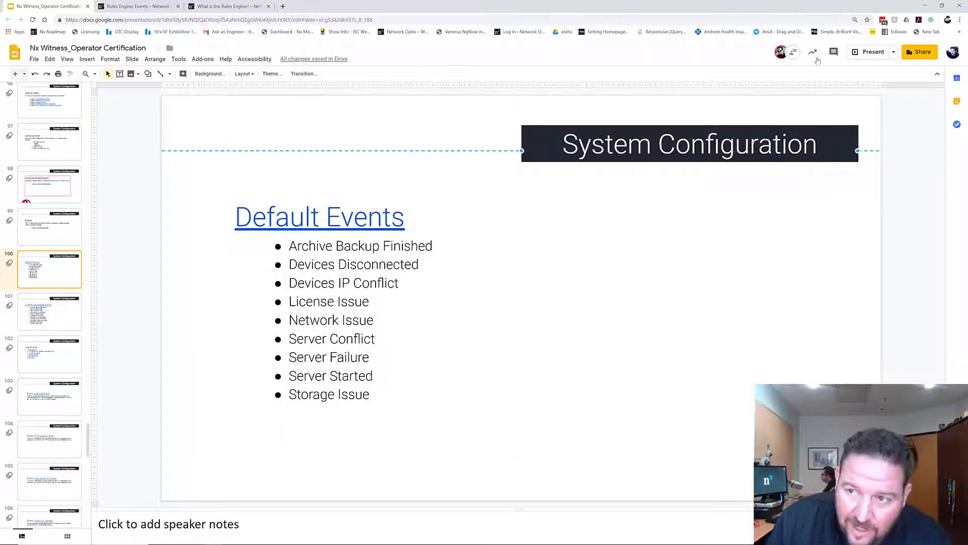
# Step: Start presenting the slideshow from the Default Events slide
pyautogui.click(864, 52)
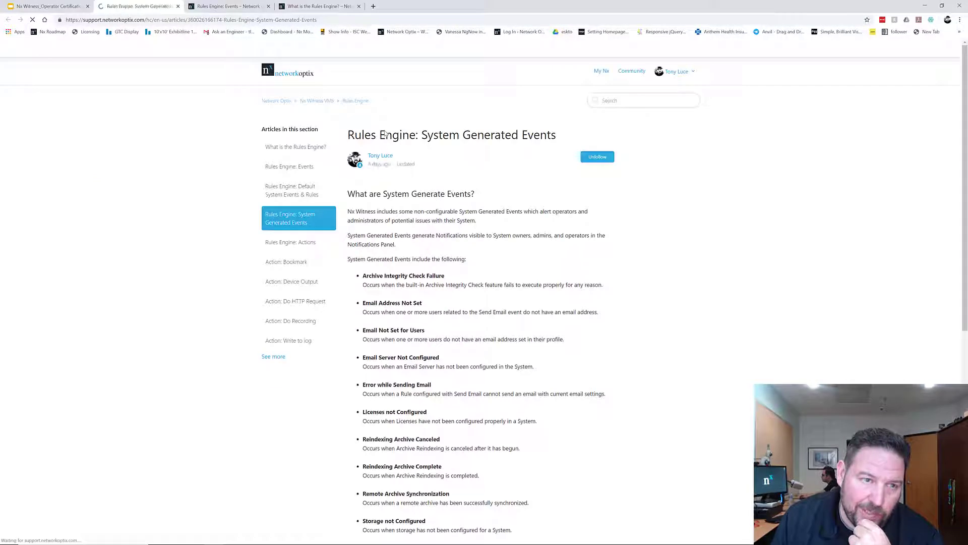
# Step: Scroll through the System Generated Events article, then bring back the Nx Witness Event Rules window
pyautogui.scroll(-2, 684, 245)
pyautogui.scroll(-1, 684, 245)
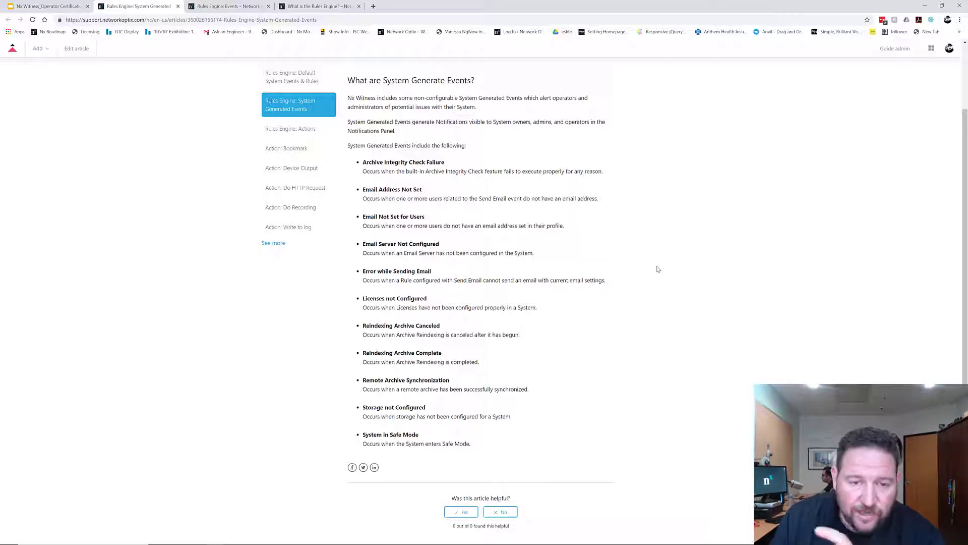
pyautogui.moveTo(454, 542)
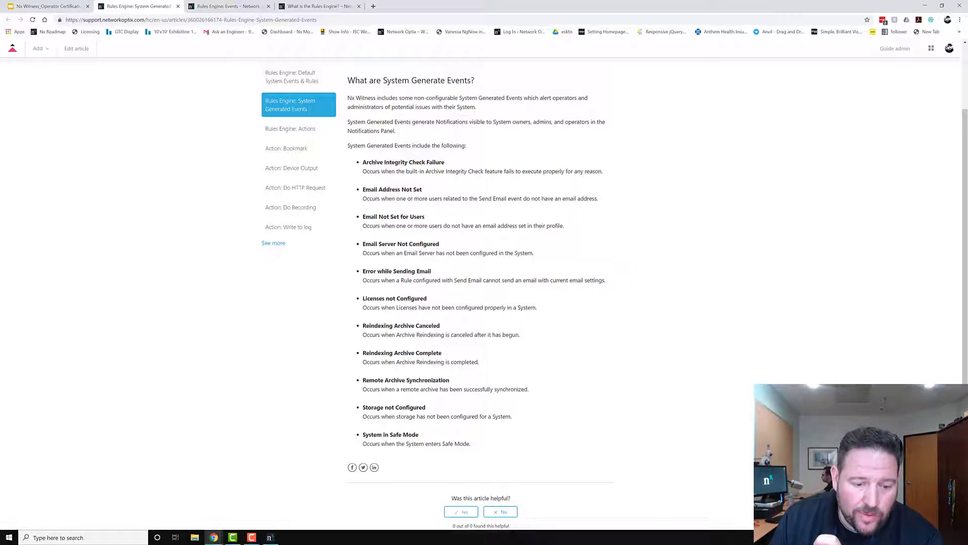
pyautogui.click(272, 537)
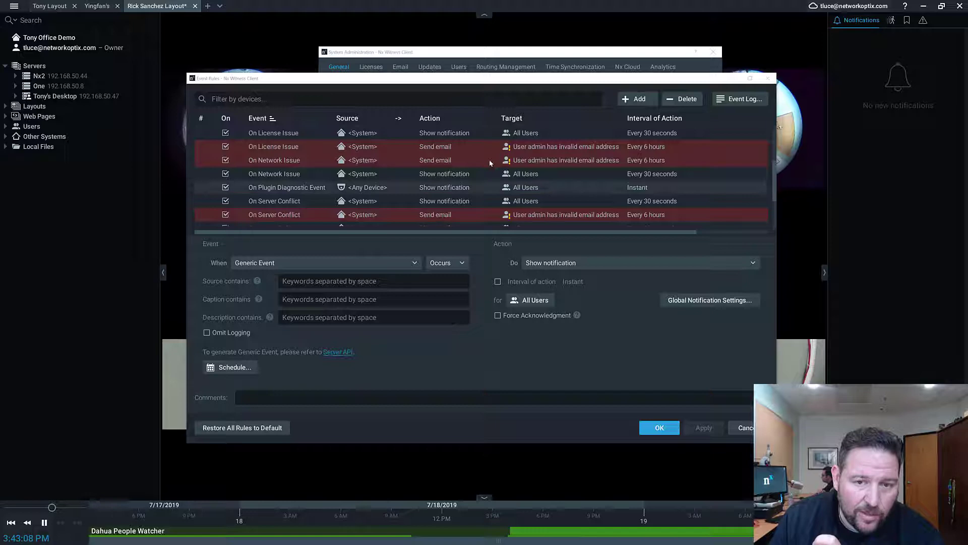
# Step: Close Event Rules and System Administration, and open Local Settings on the Notifications page
pyautogui.click(768, 78)
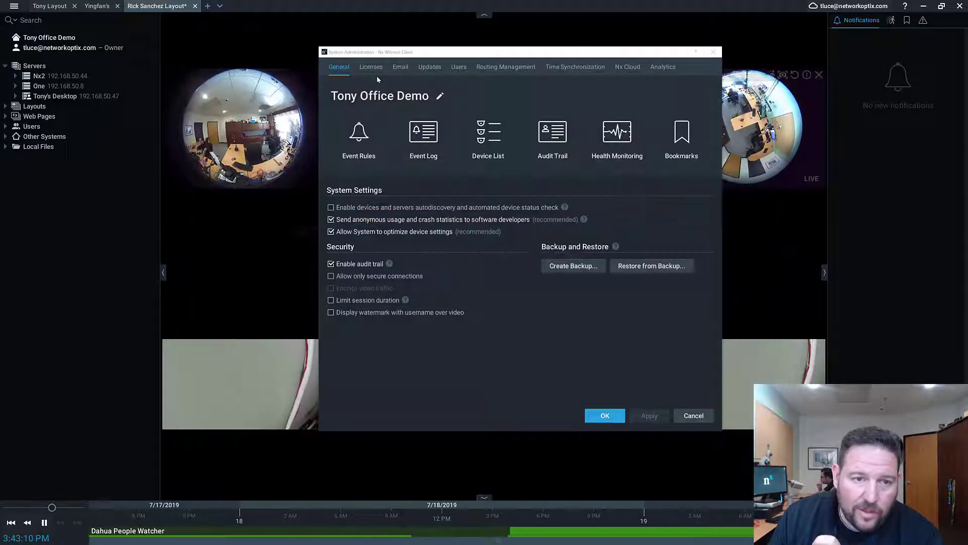
pyautogui.click(712, 52)
pyautogui.click(14, 6)
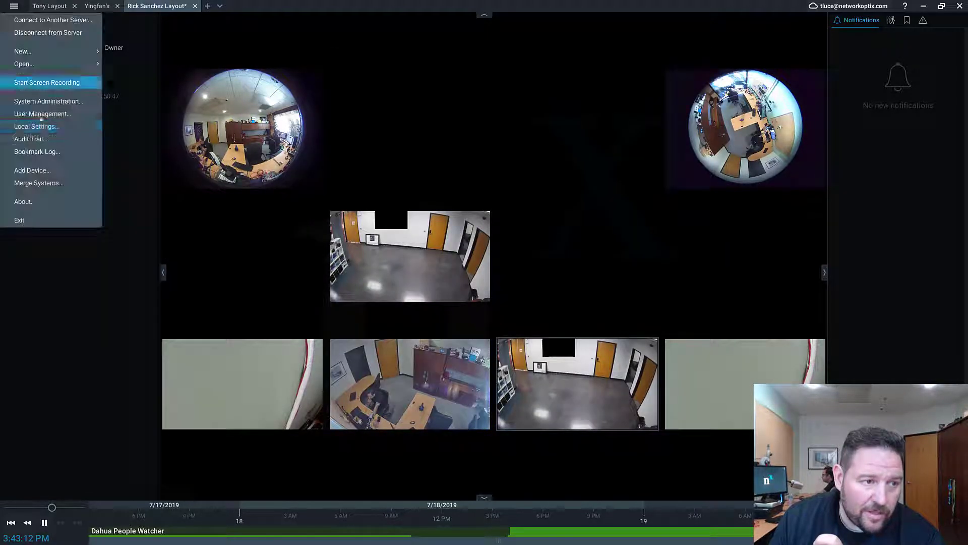
pyautogui.click(37, 126)
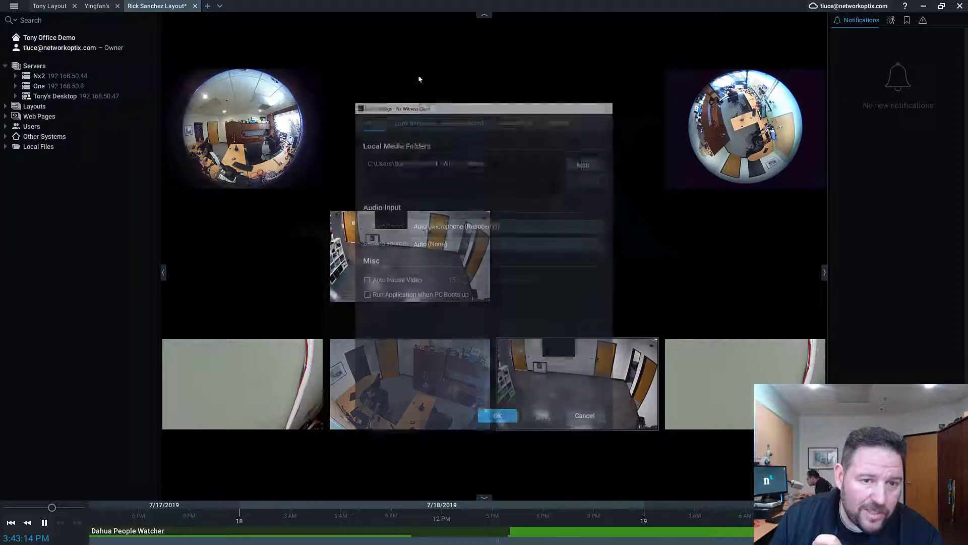
pyautogui.click(429, 120)
pyautogui.click(500, 121)
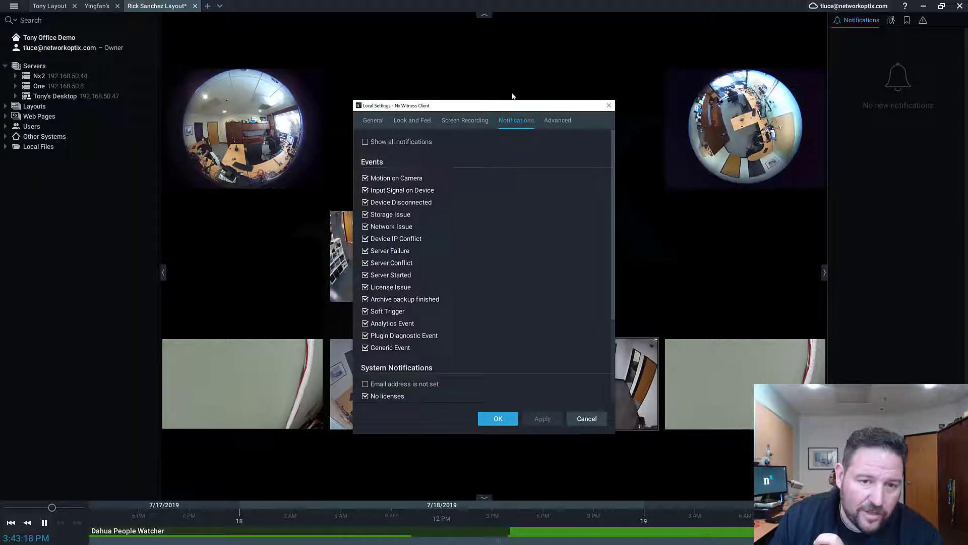
pyautogui.moveTo(507, 105); pyautogui.dragTo(529, 58)
# Step: Enable the email address, email server and Error while sending email notifications, then apply and save
pyautogui.scroll(-5, 509, 158)
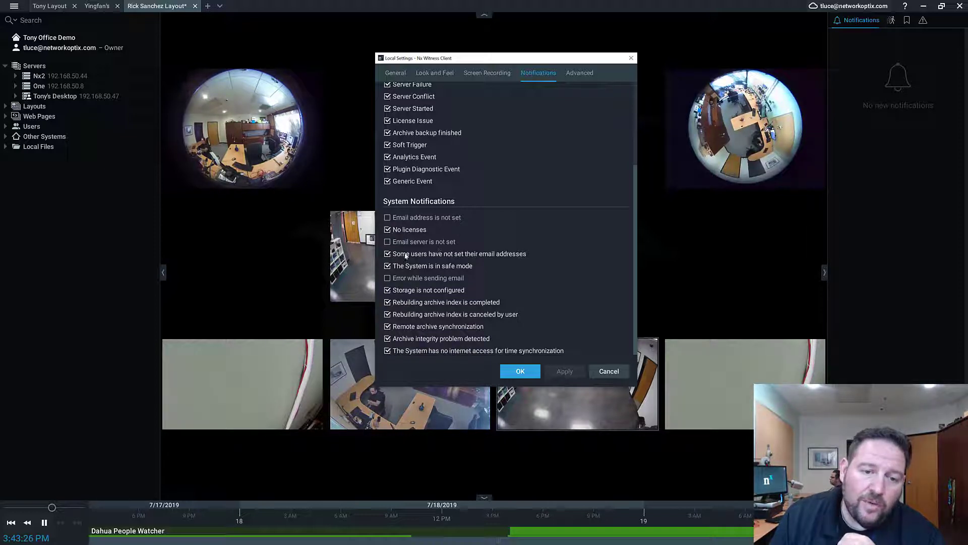
pyautogui.click(421, 218)
pyautogui.click(402, 242)
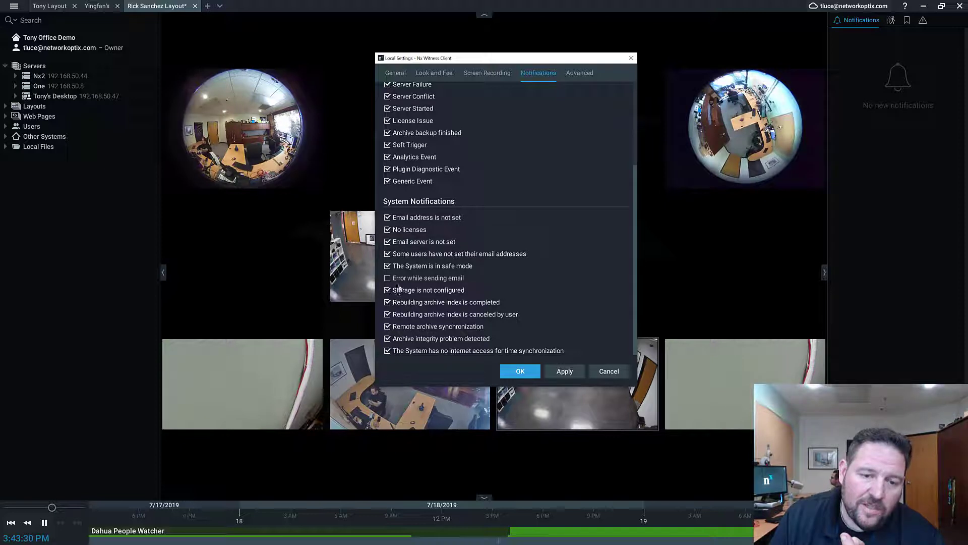
pyautogui.click(397, 278)
pyautogui.click(566, 371)
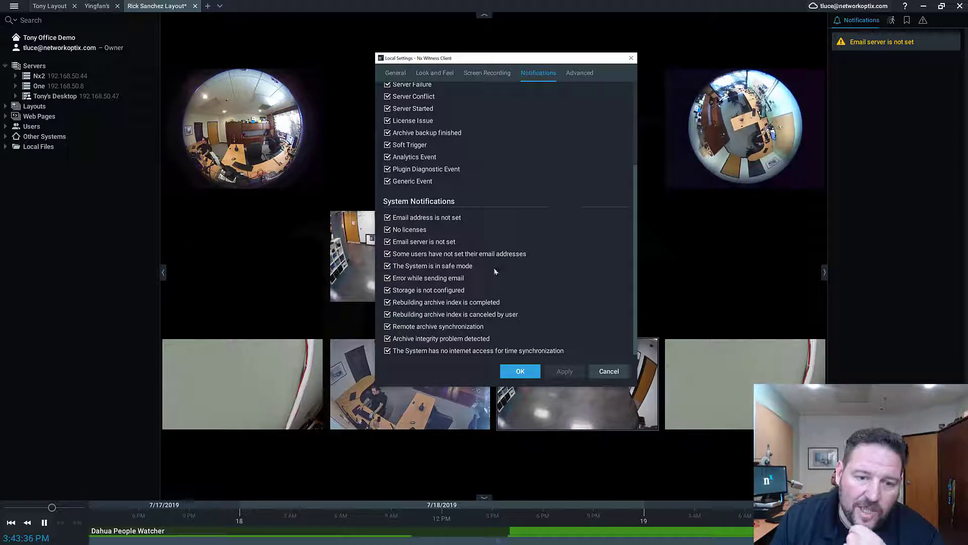
pyautogui.click(520, 371)
# Step: Present the training slides through to slide 104, 'Event: HTTP Generic Event', then exit to the editor
pyautogui.click(926, 7)
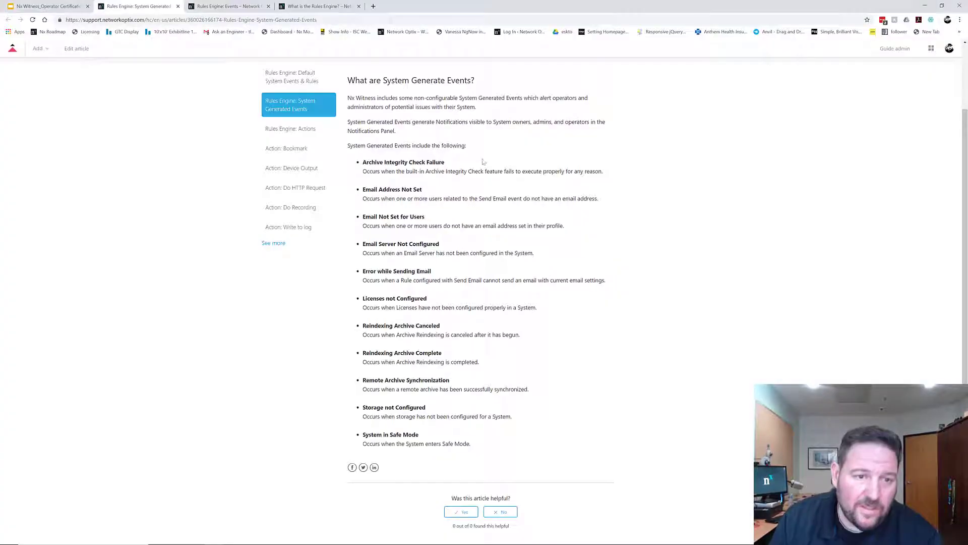
pyautogui.click(36, 7)
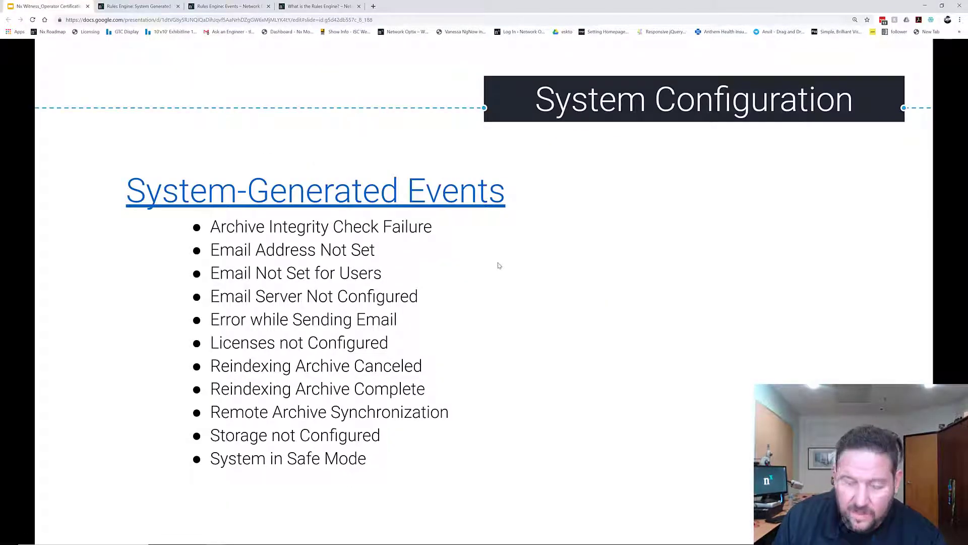
pyautogui.hotkey('ctrl', 'F5')
pyautogui.press('Right')
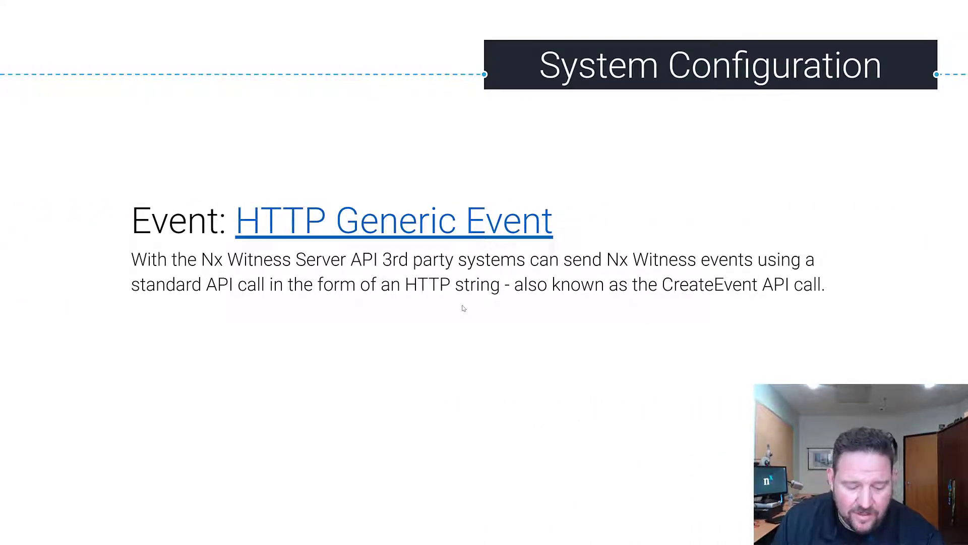
pyautogui.press('Escape')
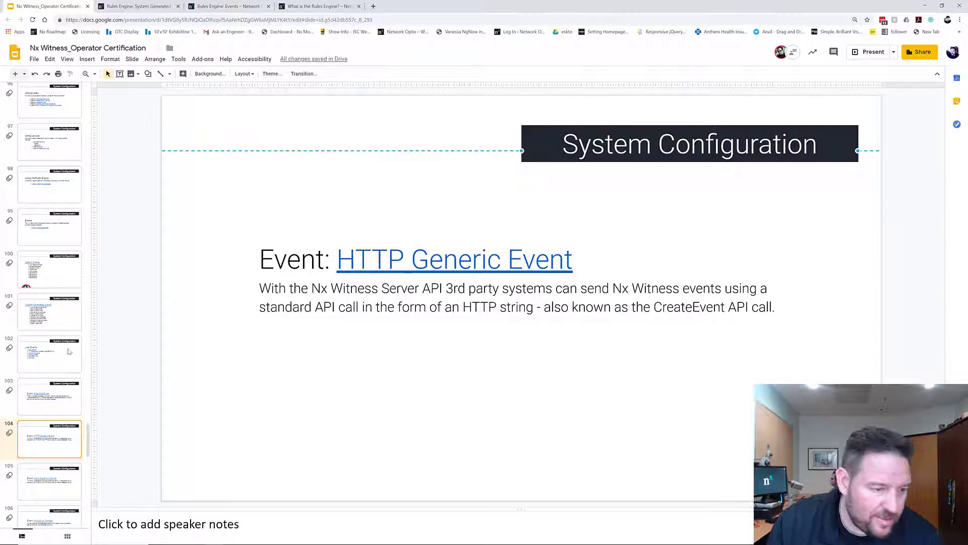
# Step: Browse the Do HTTP Request, Device Output, Actions and Motion on Camera slides in the filmstrip
pyautogui.scroll(-10, 69, 351)
pyautogui.scroll(-7, 69, 349)
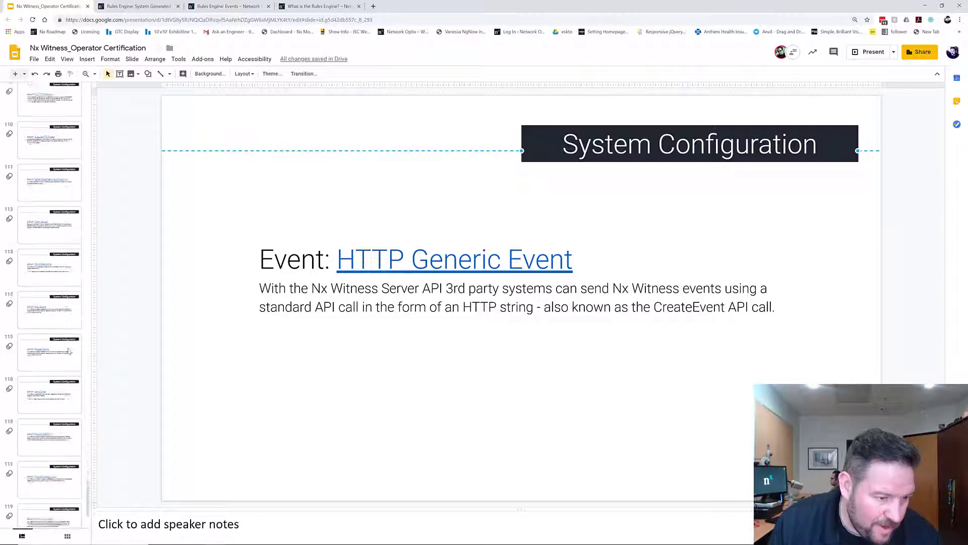
pyautogui.scroll(6, 40, 212)
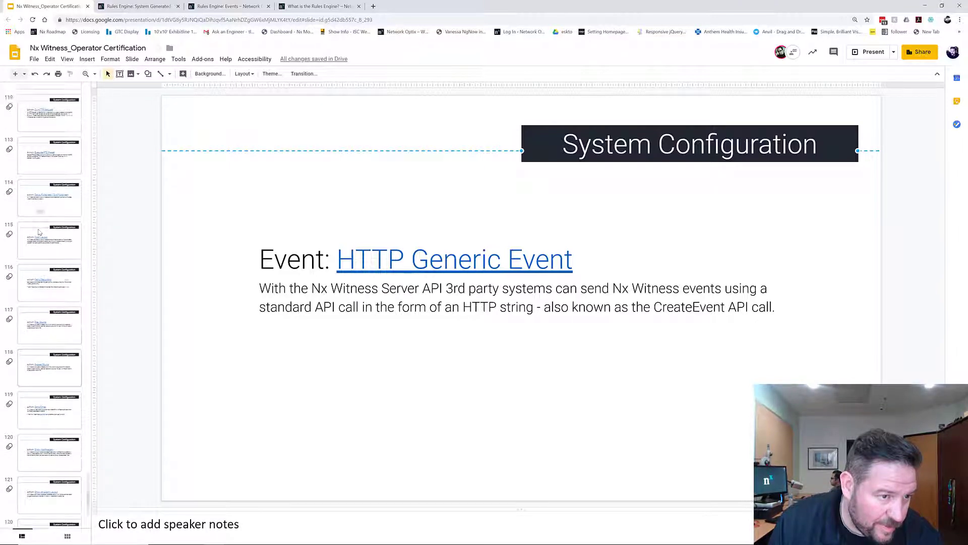
pyautogui.click(48, 211)
pyautogui.click(58, 143)
pyautogui.scroll(4, 58, 144)
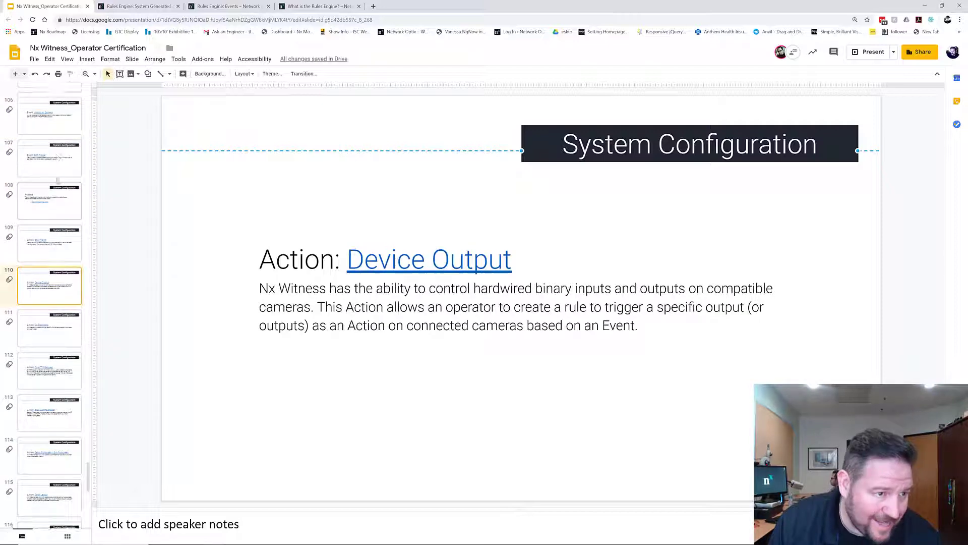
pyautogui.click(56, 216)
pyautogui.click(66, 132)
# Step: Revisit the Device Output, Analytics Event and User Events slides, then settle on slide 108, Actions
pyautogui.scroll(1, 64, 124)
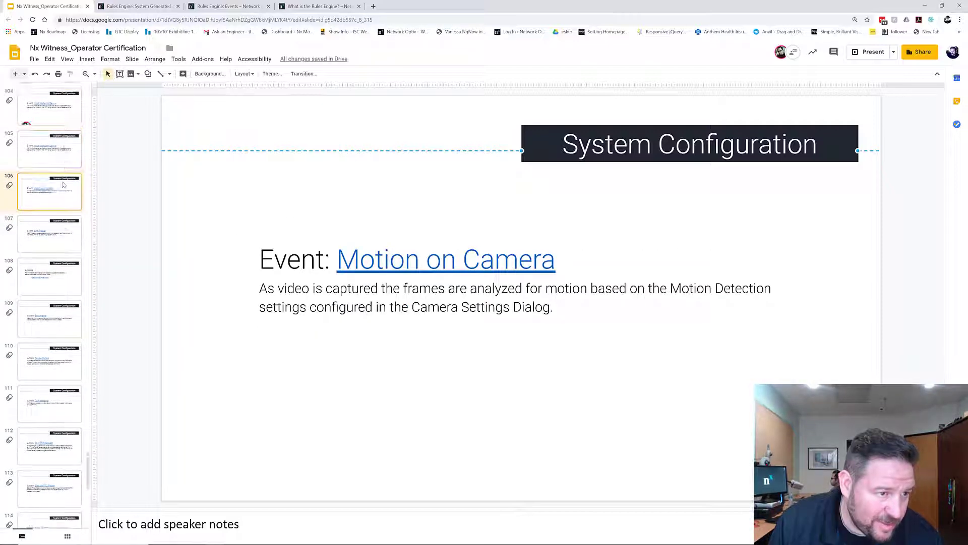
pyautogui.click(71, 361)
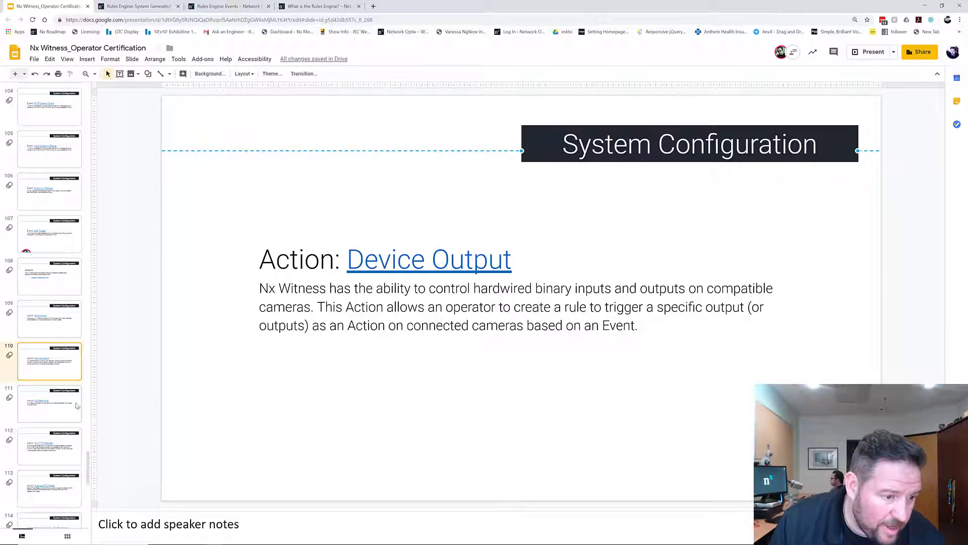
pyautogui.scroll(2, 71, 303)
pyautogui.click(71, 151)
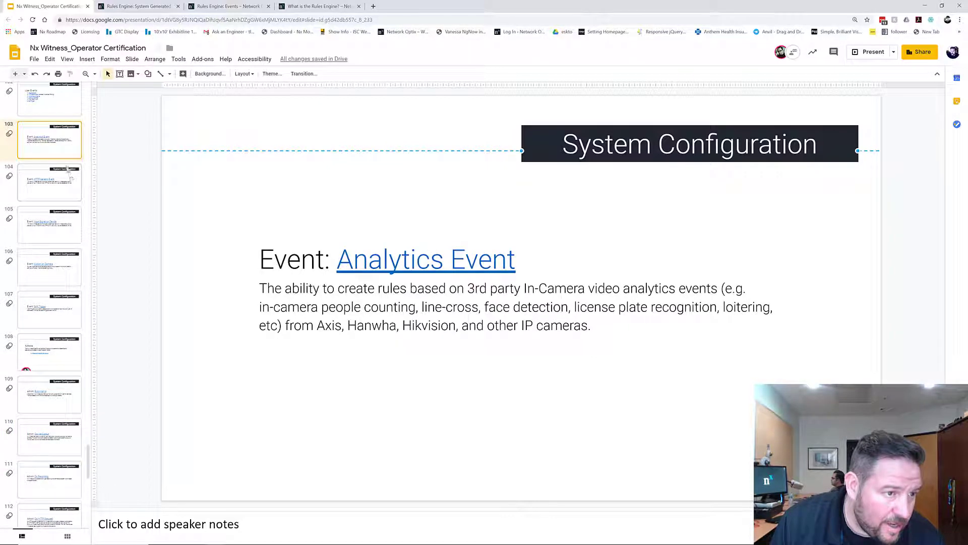
pyautogui.press('Up')
pyautogui.scroll(-4, 61, 270)
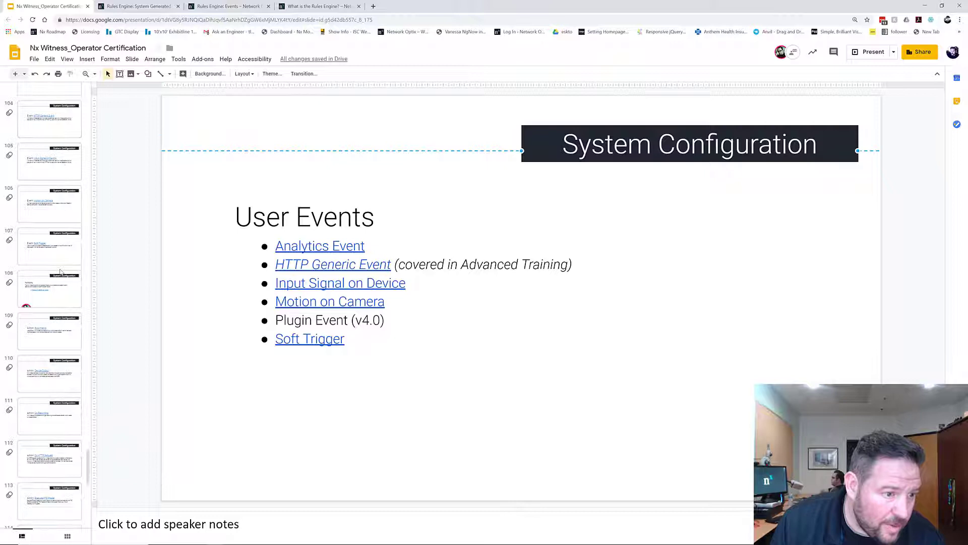
pyautogui.click(70, 215)
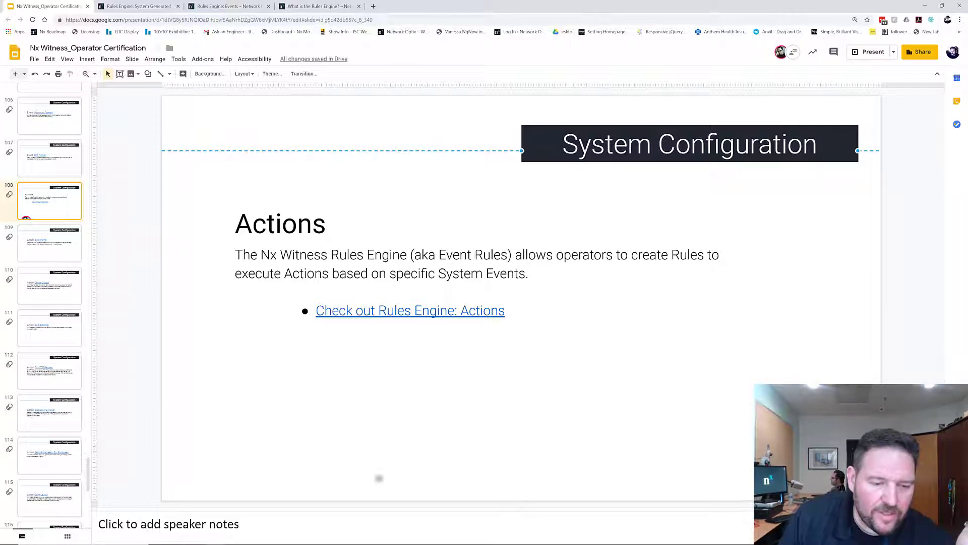
# Step: Open Event Rules under System Administration, filter it by 'generic', then clear the filter
pyautogui.click(270, 537)
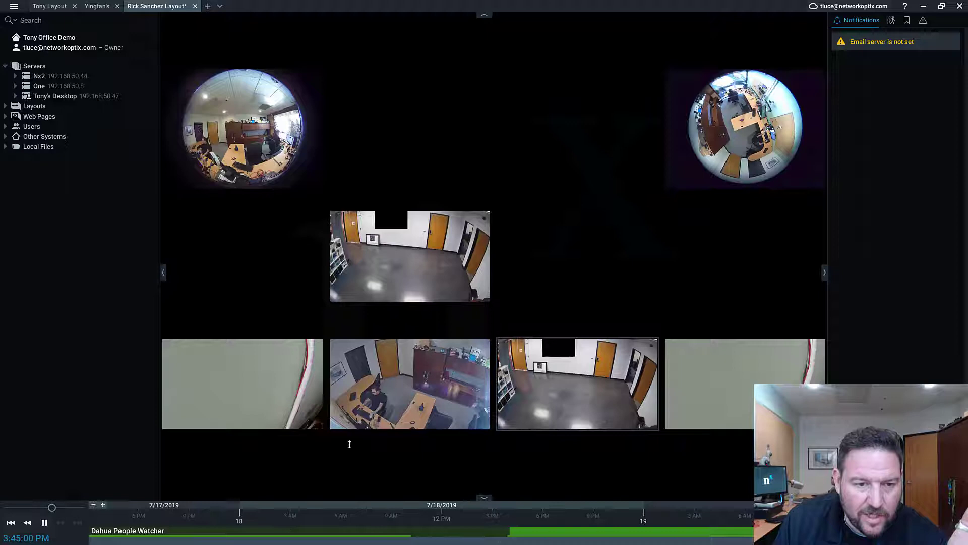
pyautogui.click(14, 6)
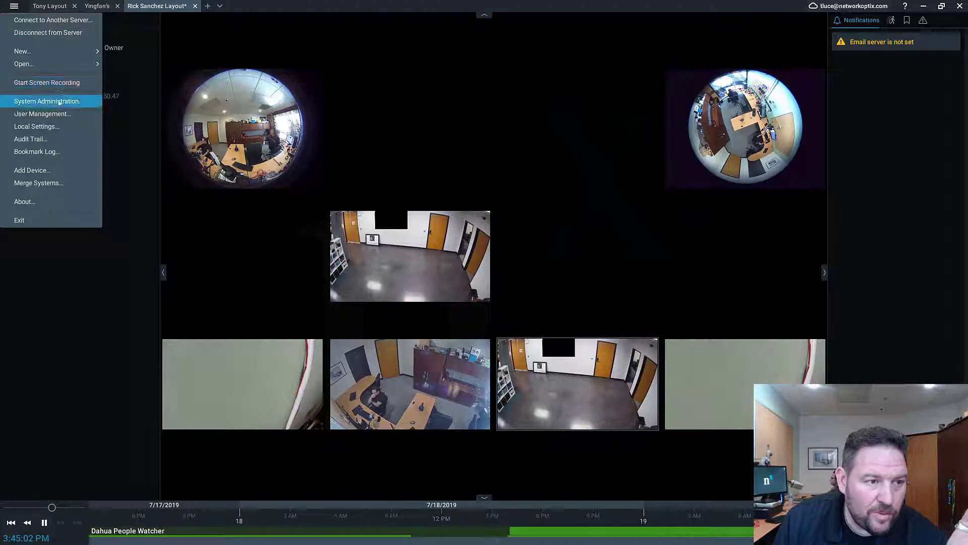
pyautogui.click(43, 100)
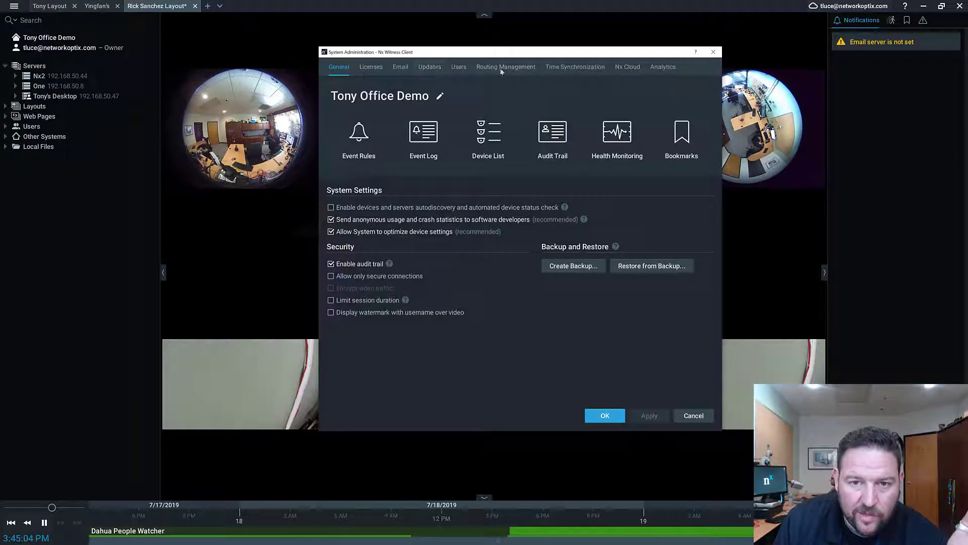
pyautogui.click(359, 133)
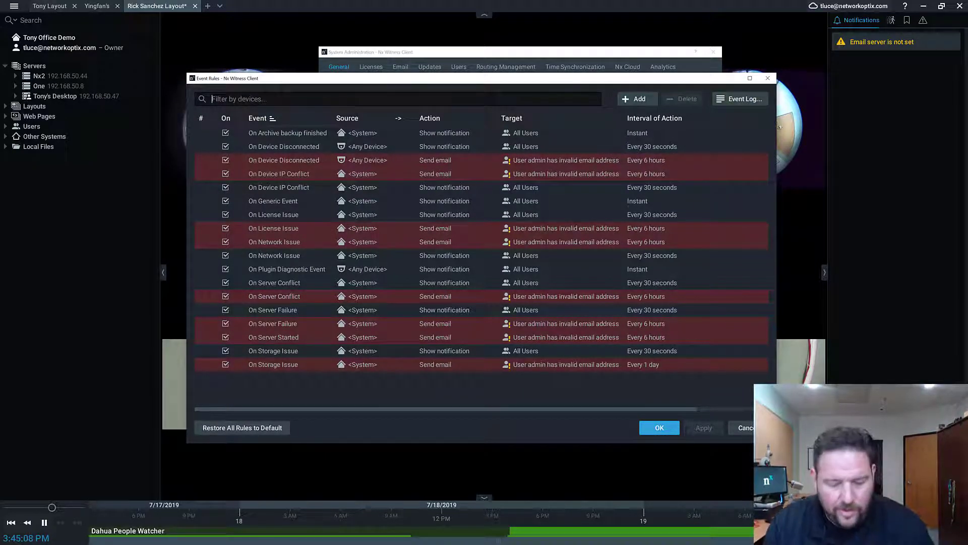
pyautogui.write('generic')
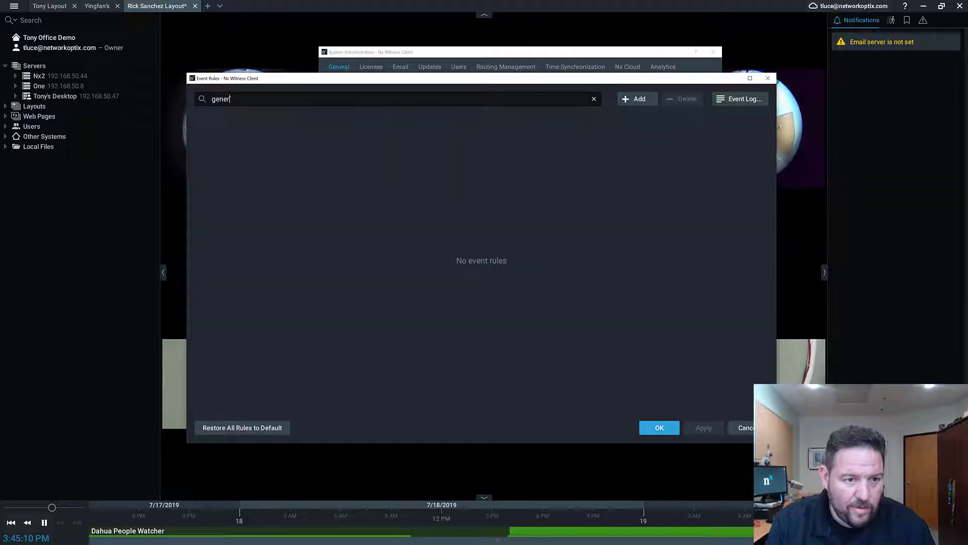
pyautogui.press('BackSpace')
pyautogui.press('BackSpace')
pyautogui.press('BackSpace')
pyautogui.press('BackSpace')
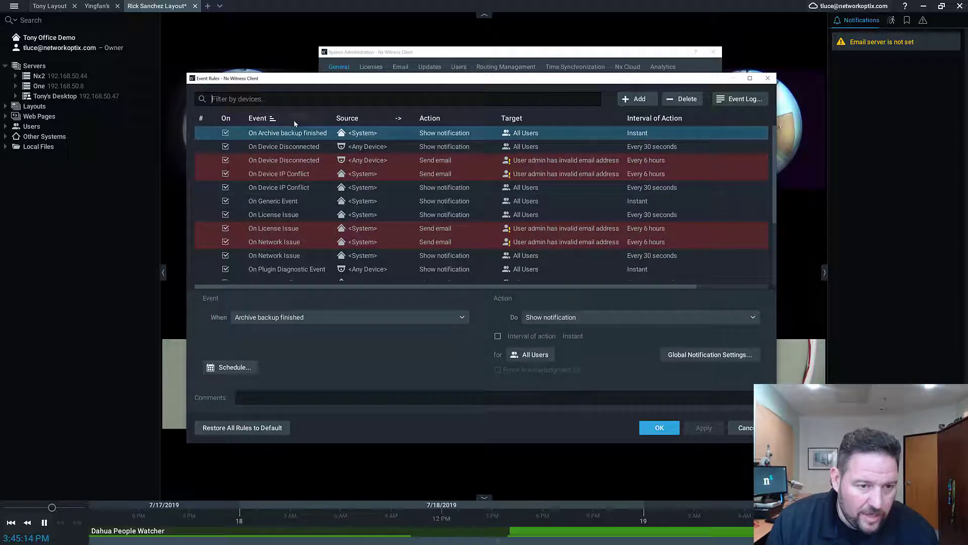
# Step: Select the On Generic Event rule, inspect its Source contains field, then close Event Rules
pyautogui.click(291, 202)
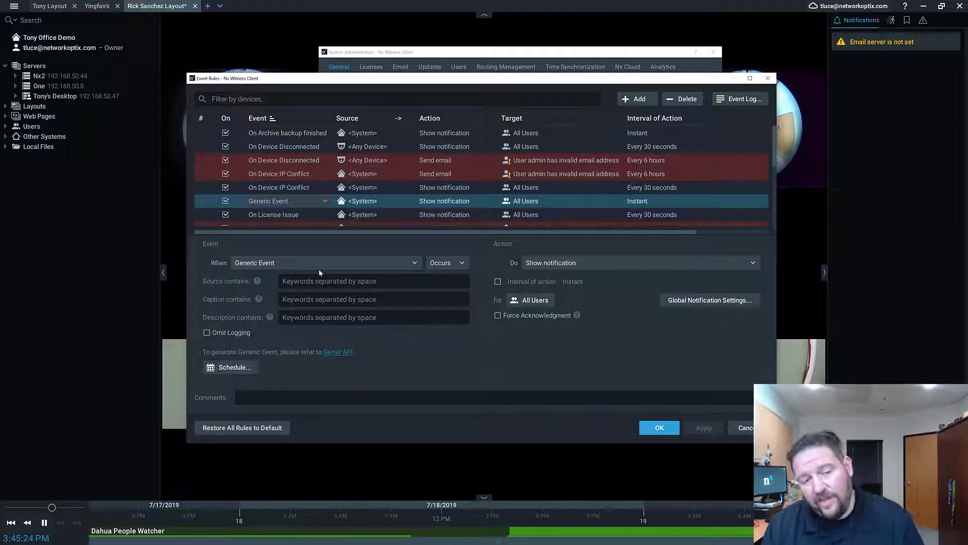
pyautogui.click(334, 281)
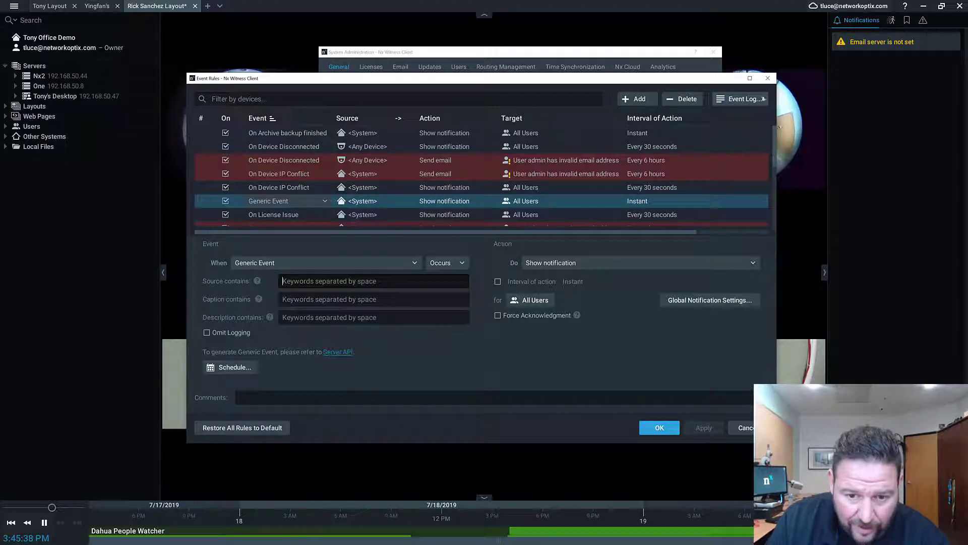
pyautogui.click(768, 78)
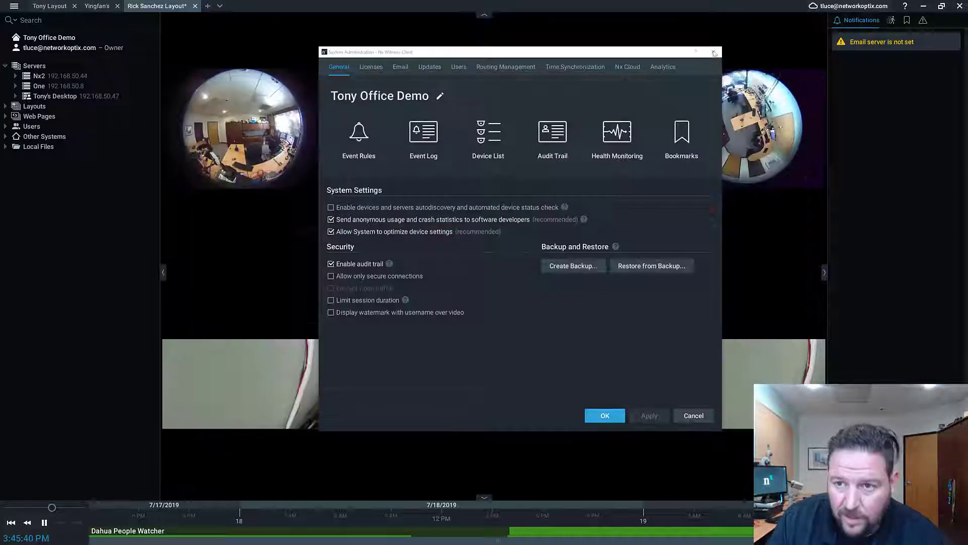
# Step: Close System Administration and the Nx Witness client, then scroll the Slides filmstrip up
pyautogui.press('Escape')
pyautogui.click(960, 6)
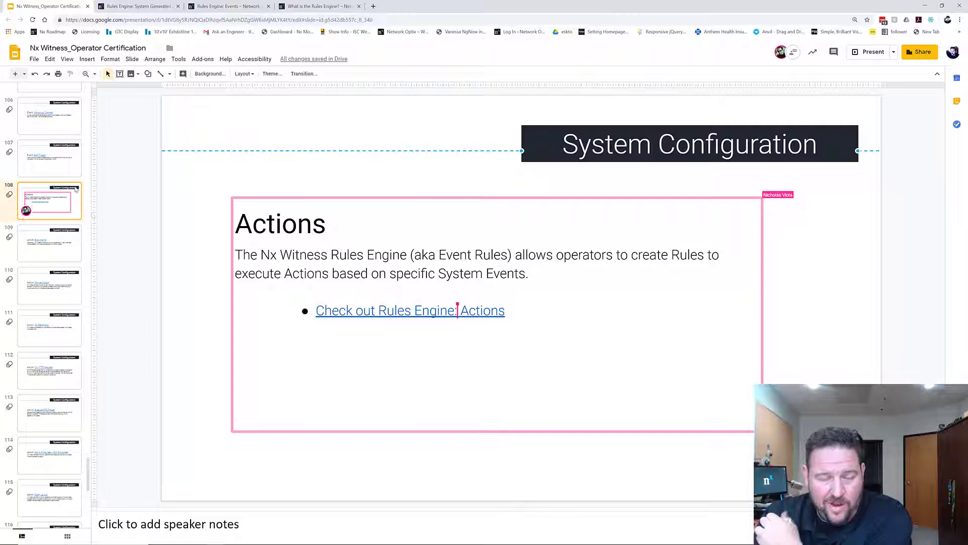
pyautogui.scroll(5, 75, 188)
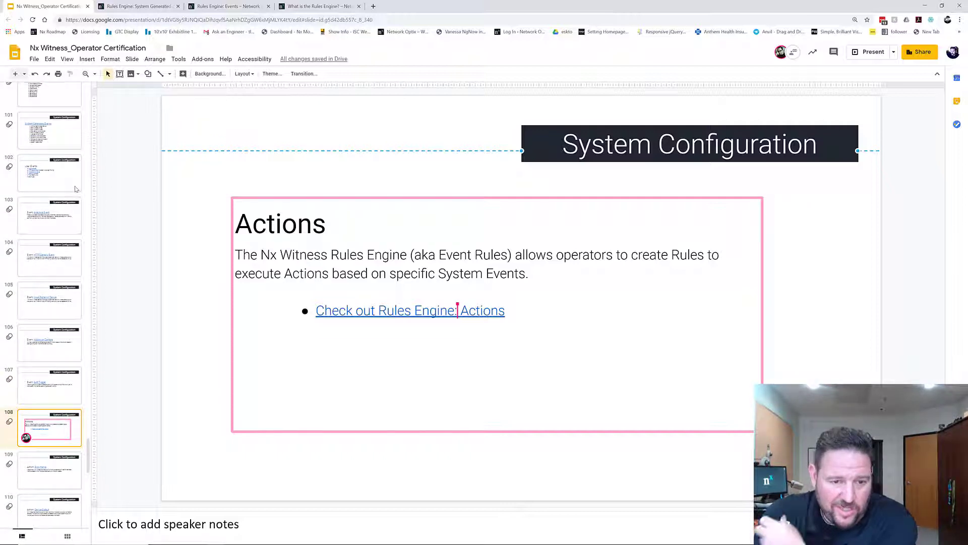